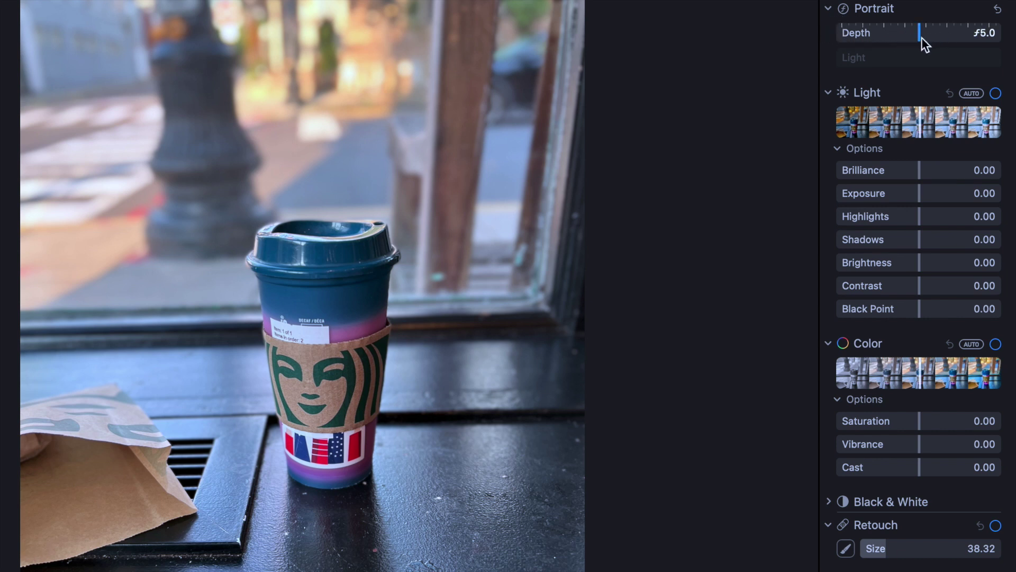
- Sweep the Portrait Depth slider up and to OFF, then settle it at f1.4
{"action": "left_click_drag", "start_coordinate": [922, 37], "coordinate": [963, 39]}
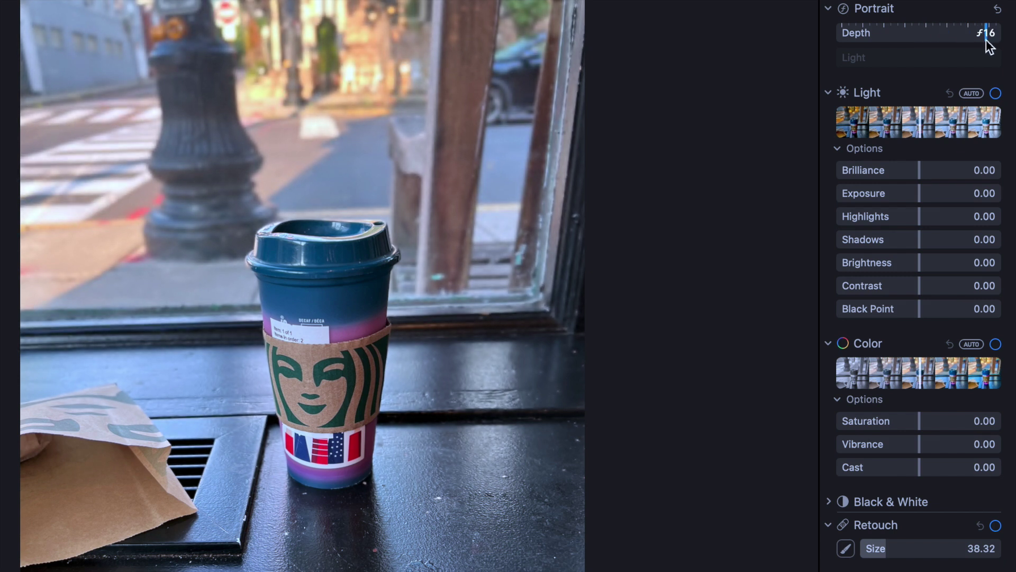
{"action": "left_click_drag", "start_coordinate": [978, 40], "coordinate": [999, 40]}
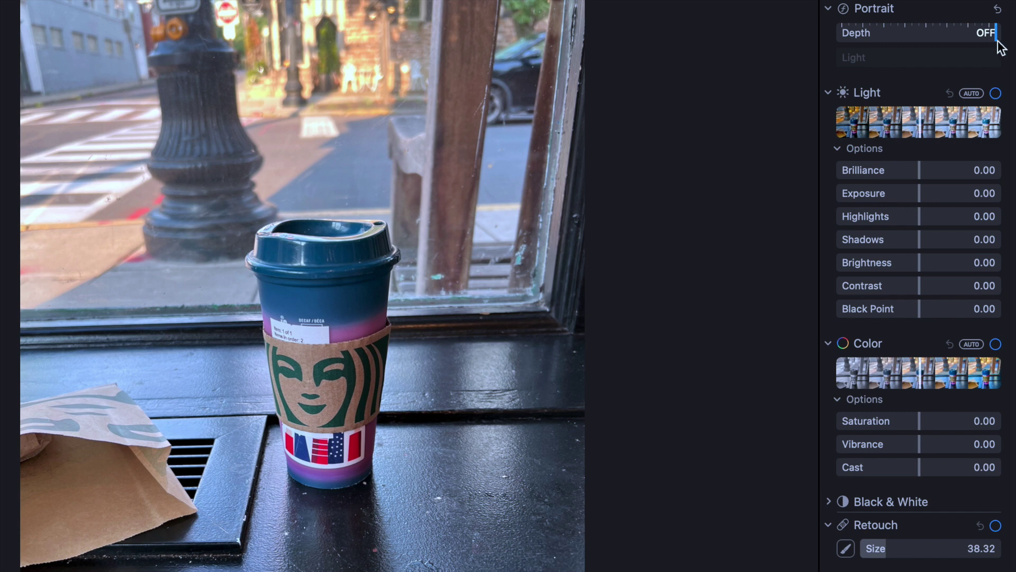
{"action": "left_click_drag", "start_coordinate": [996, 34], "coordinate": [841, 43]}
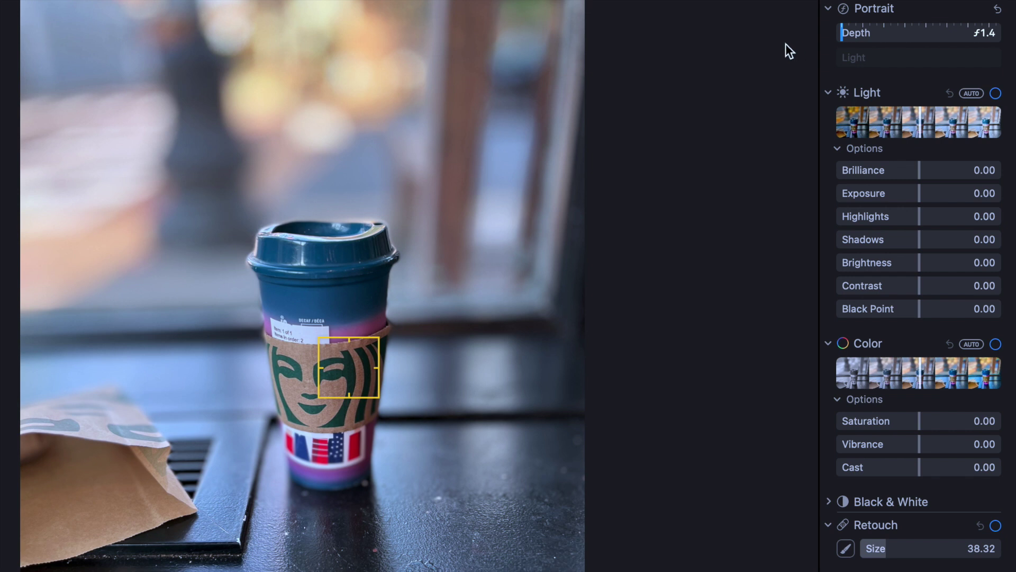
- Try focus on the street, paper bag and bottom edge, then fix it on the cup lid
{"action": "left_click", "coordinate": [310, 73]}
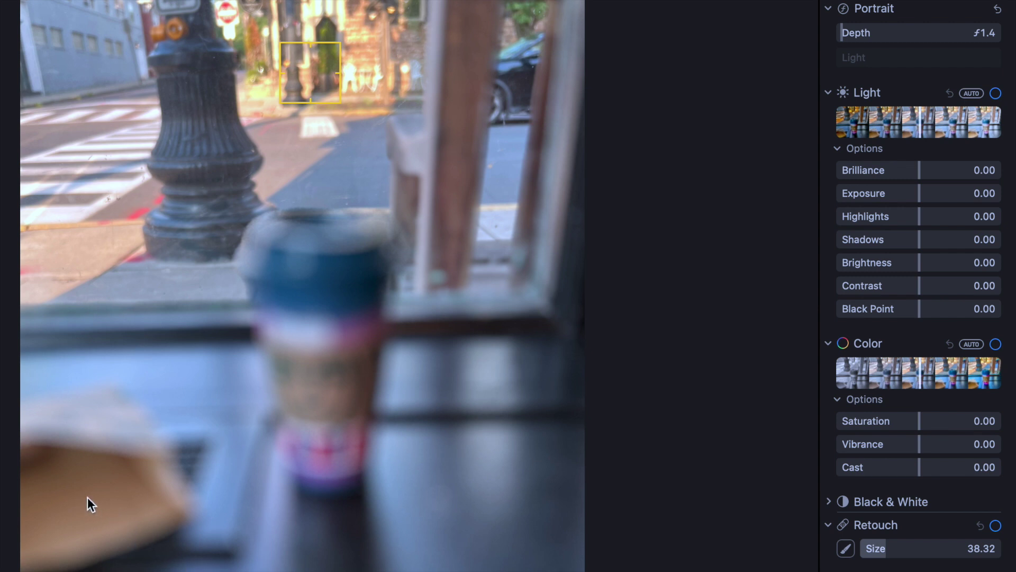
{"action": "left_click", "coordinate": [56, 479]}
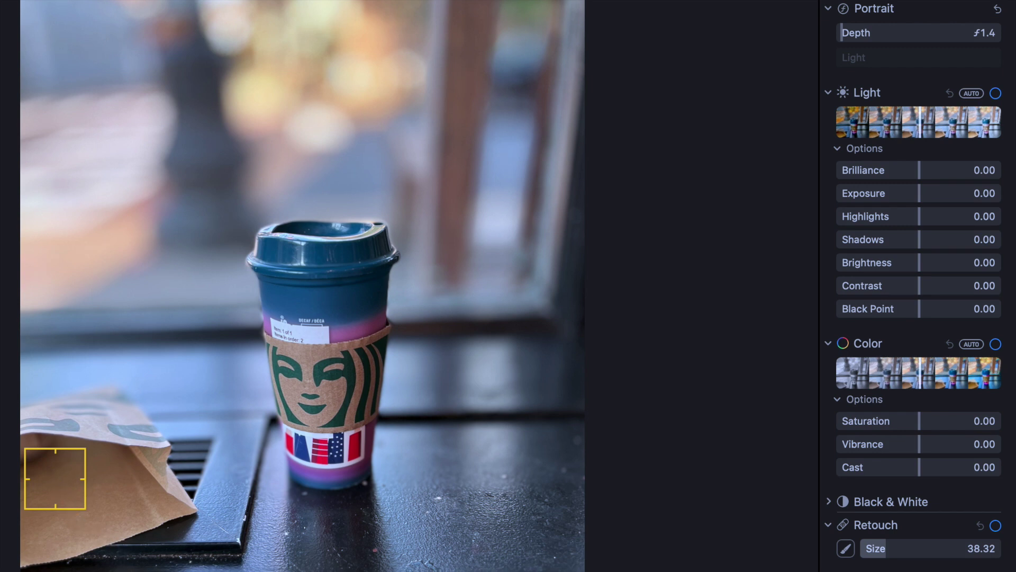
{"action": "left_click", "coordinate": [142, 562]}
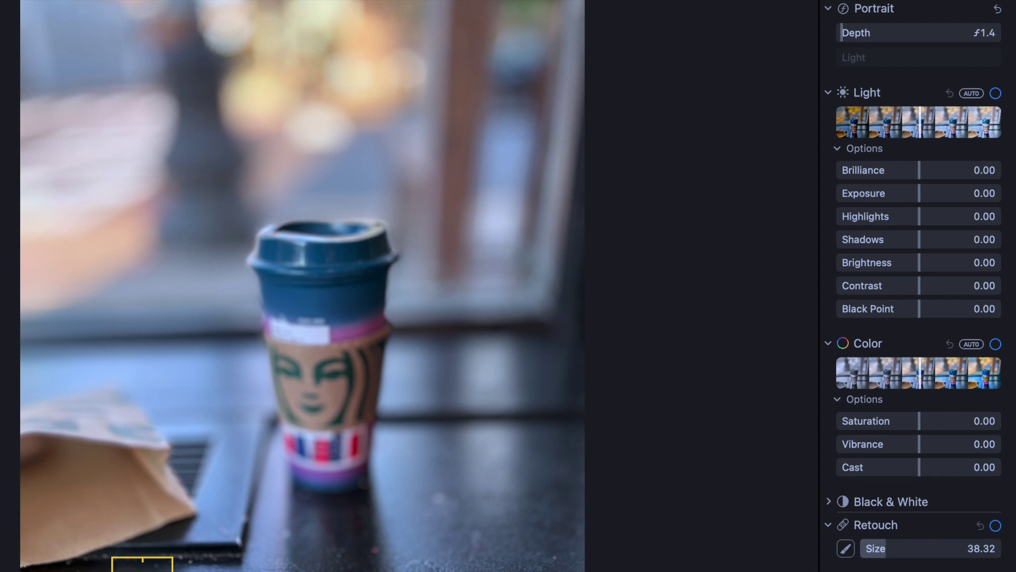
{"action": "left_click", "coordinate": [339, 384]}
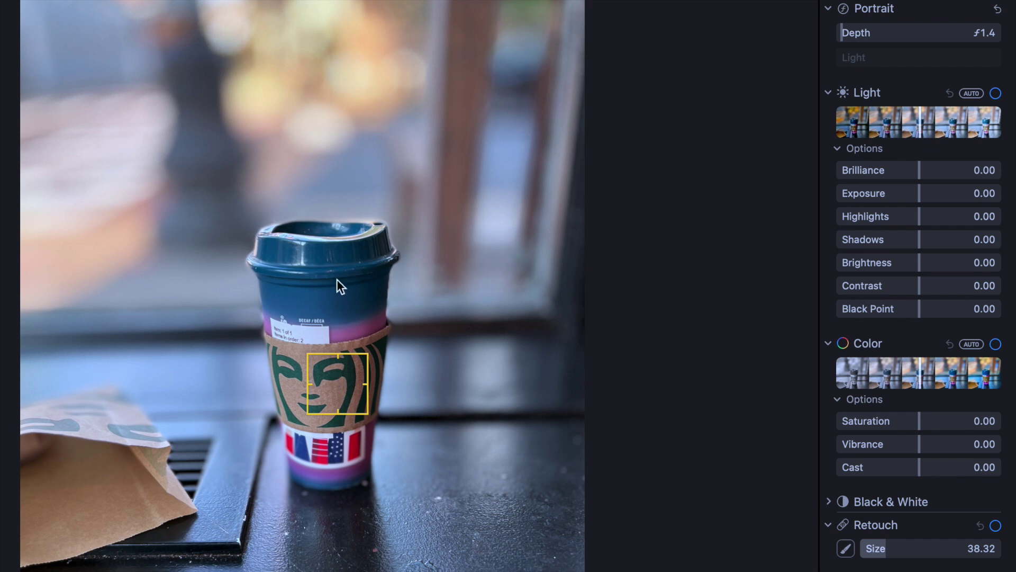
{"action": "left_click", "coordinate": [332, 263]}
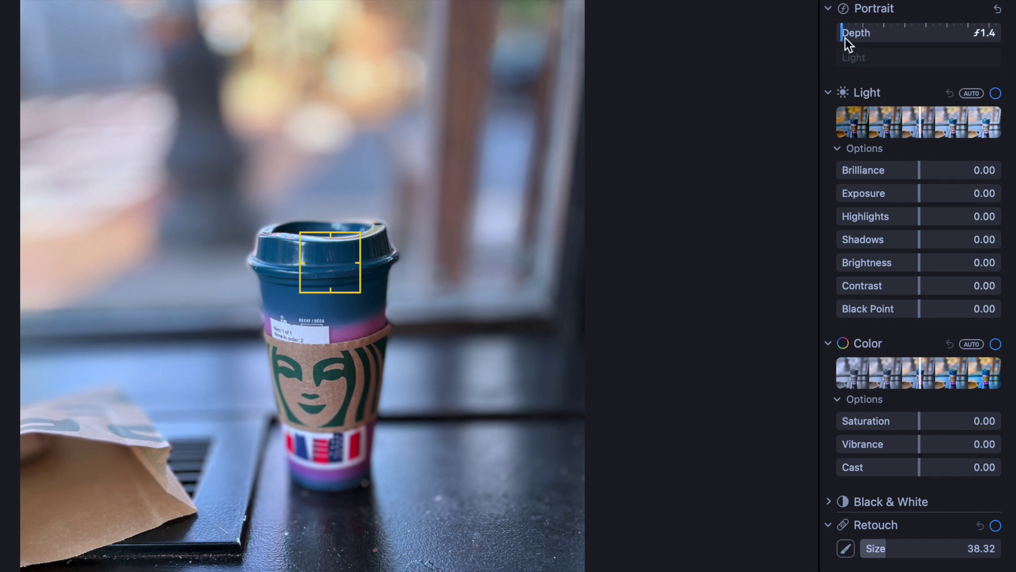
- Move the Portrait Depth slider from f1.4 to f2.2 for a softer background
{"action": "left_click_drag", "start_coordinate": [843, 33], "coordinate": [869, 34]}
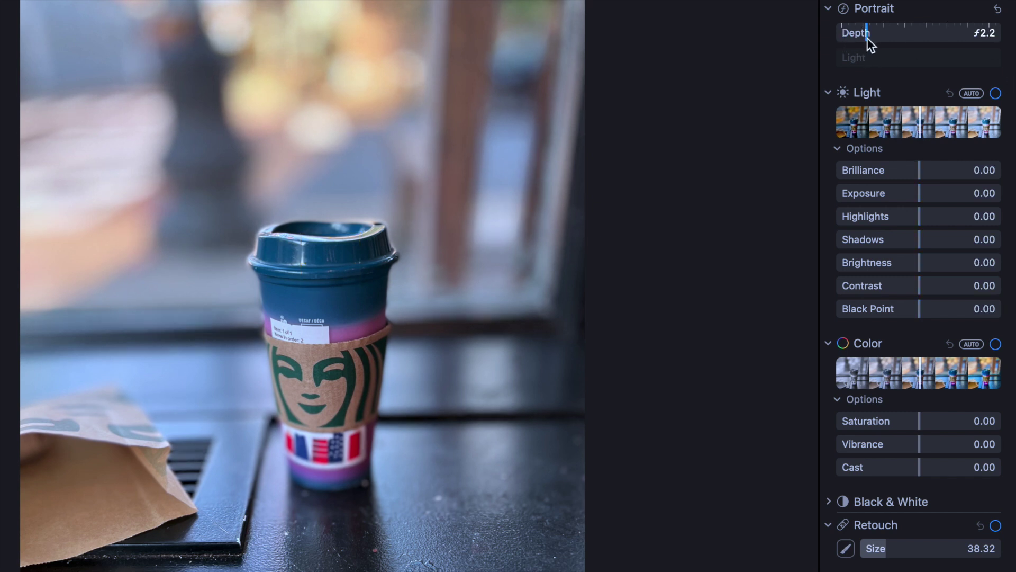